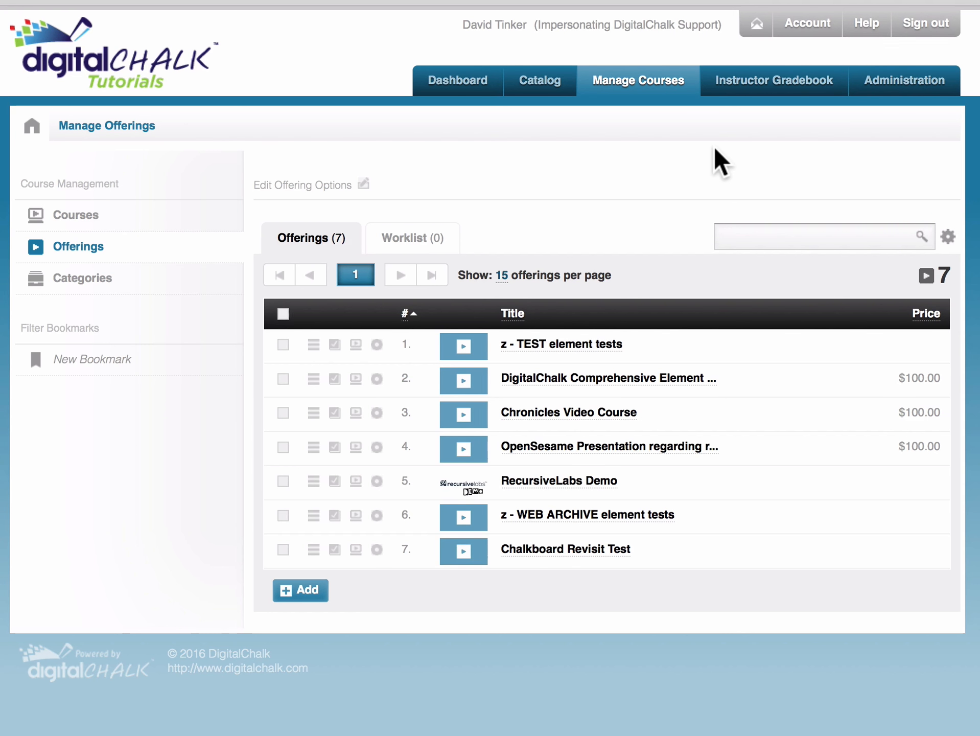
- Open the course offerings list and filter it by the search term "digitalchalk"
left_click(631, 85)
left_click(630, 87)
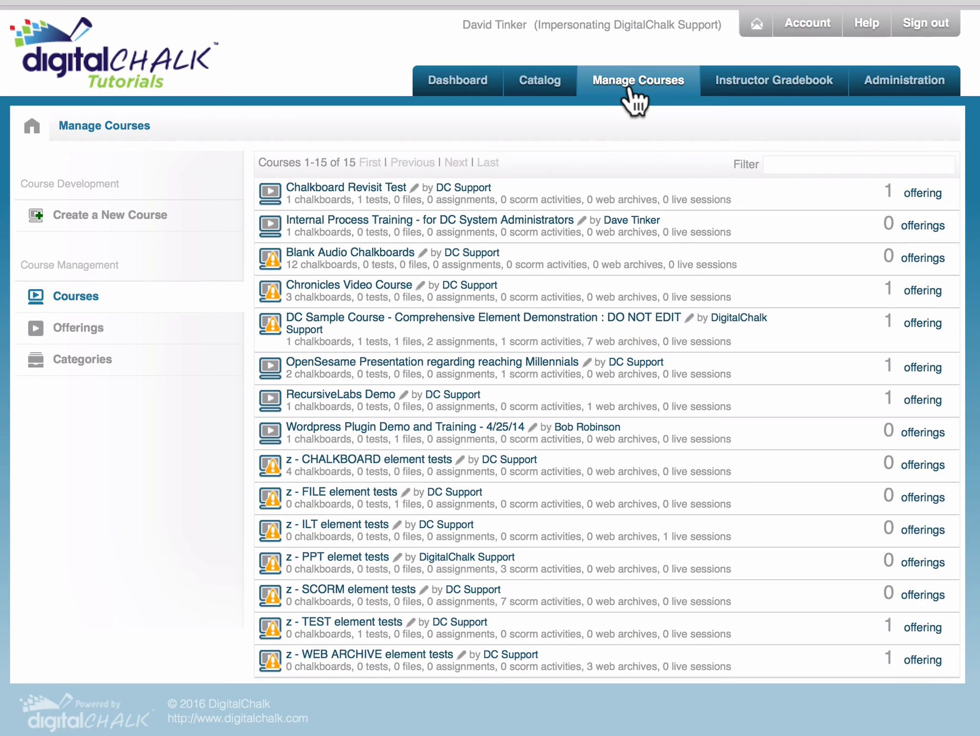
left_click(77, 329)
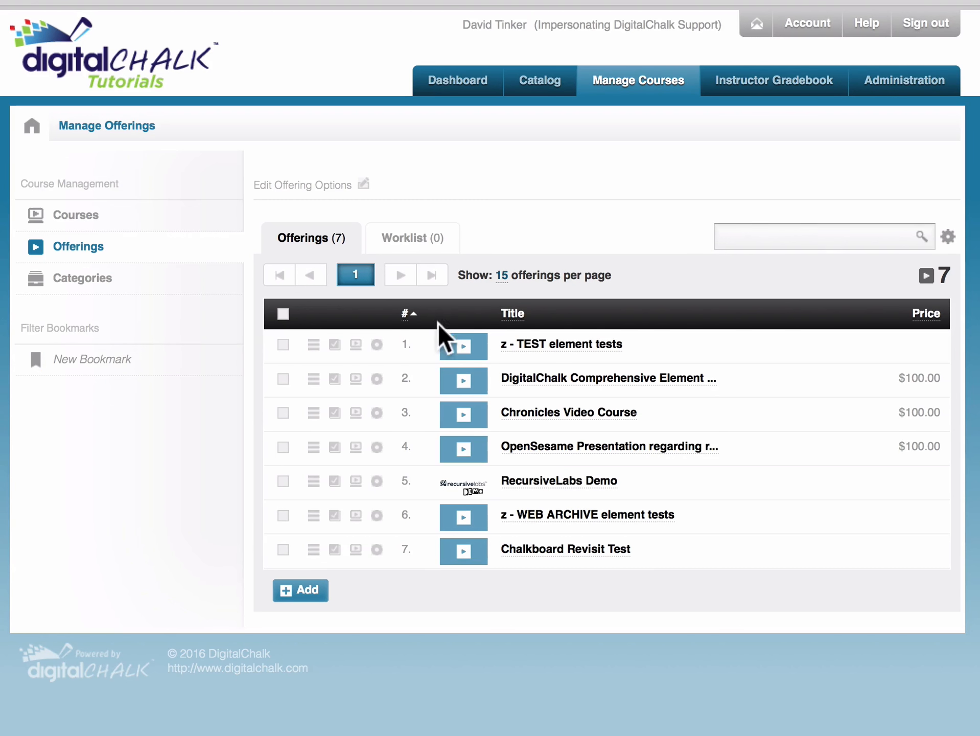
left_click(792, 236)
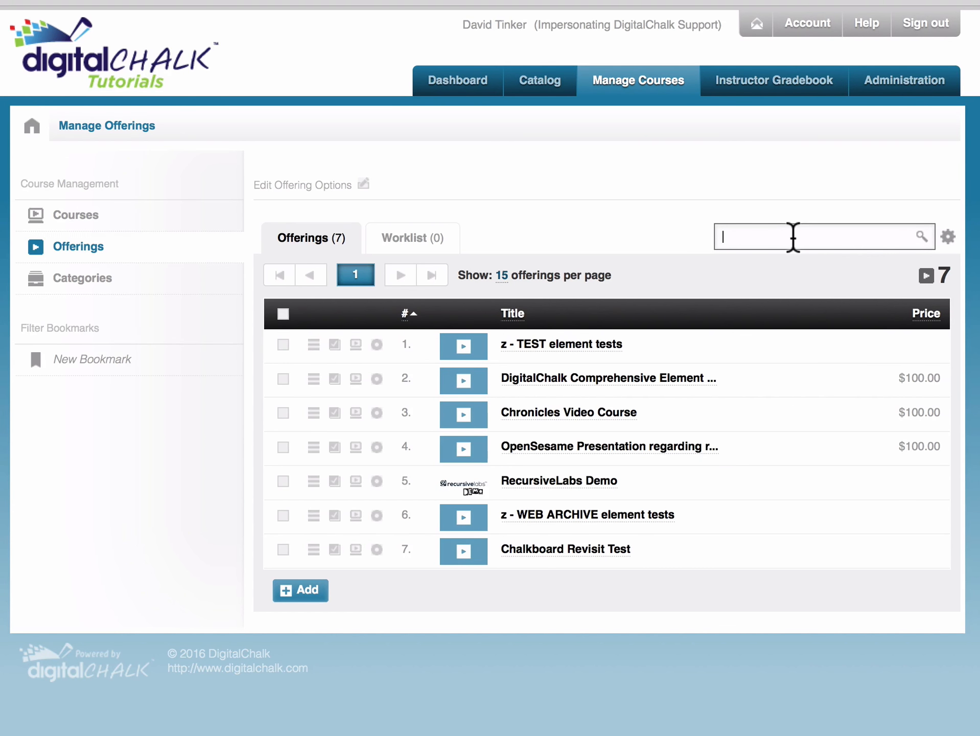
type("digitalchalk")
key("Return")
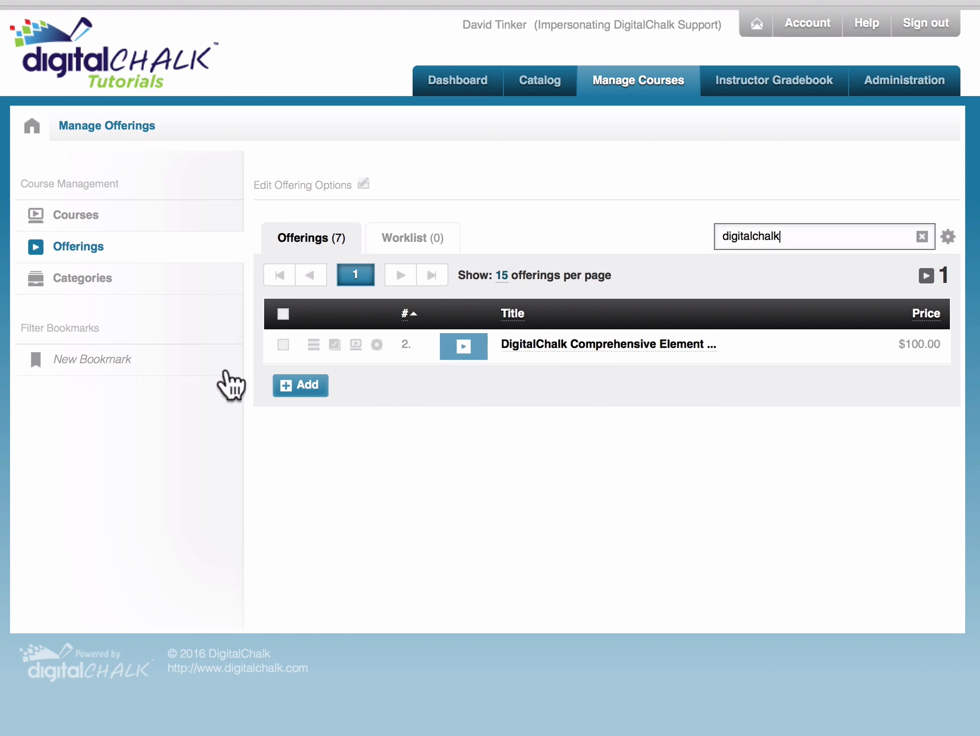
- Start a new filter bookmark titled "DC Offerings" and make it available to My Organization
left_click(74, 363)
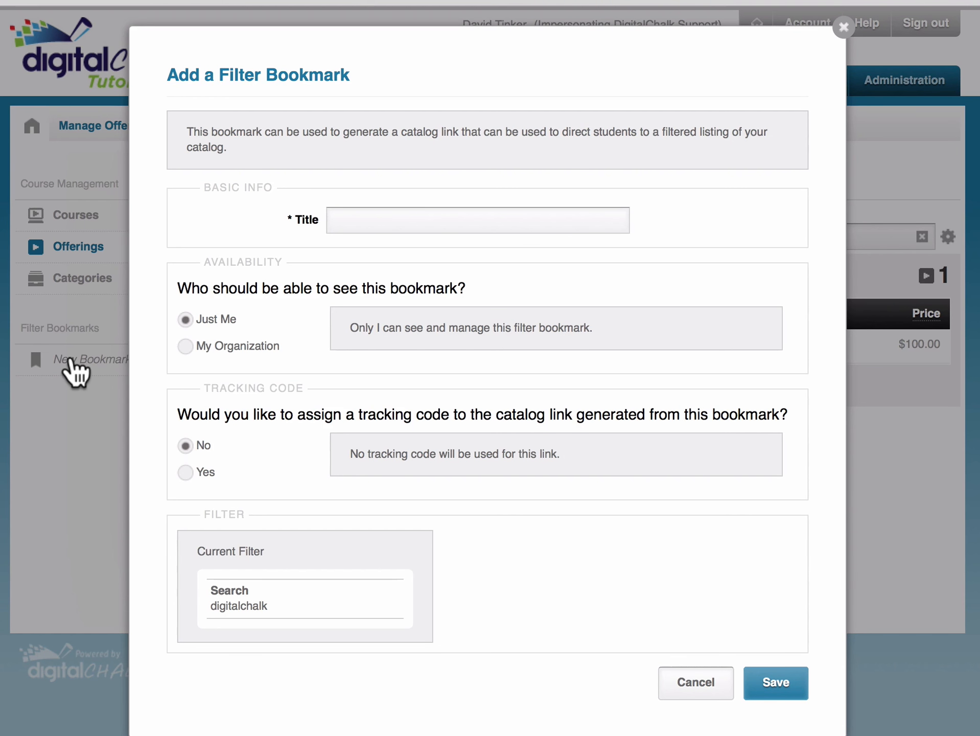
left_click(396, 220)
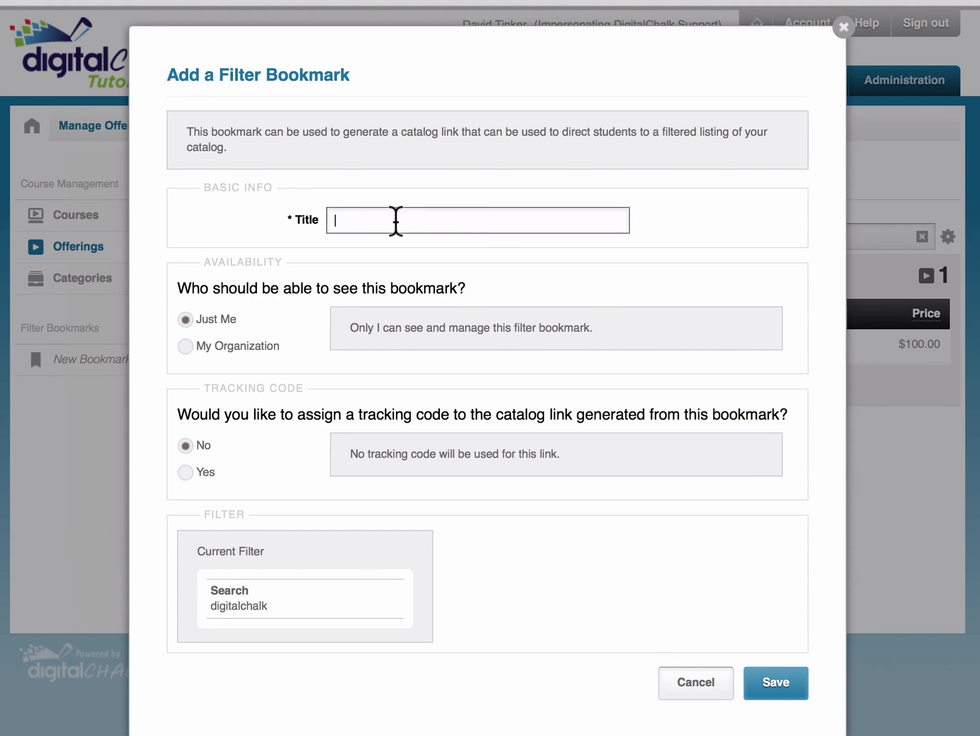
type("DC Offerings")
left_click(185, 346)
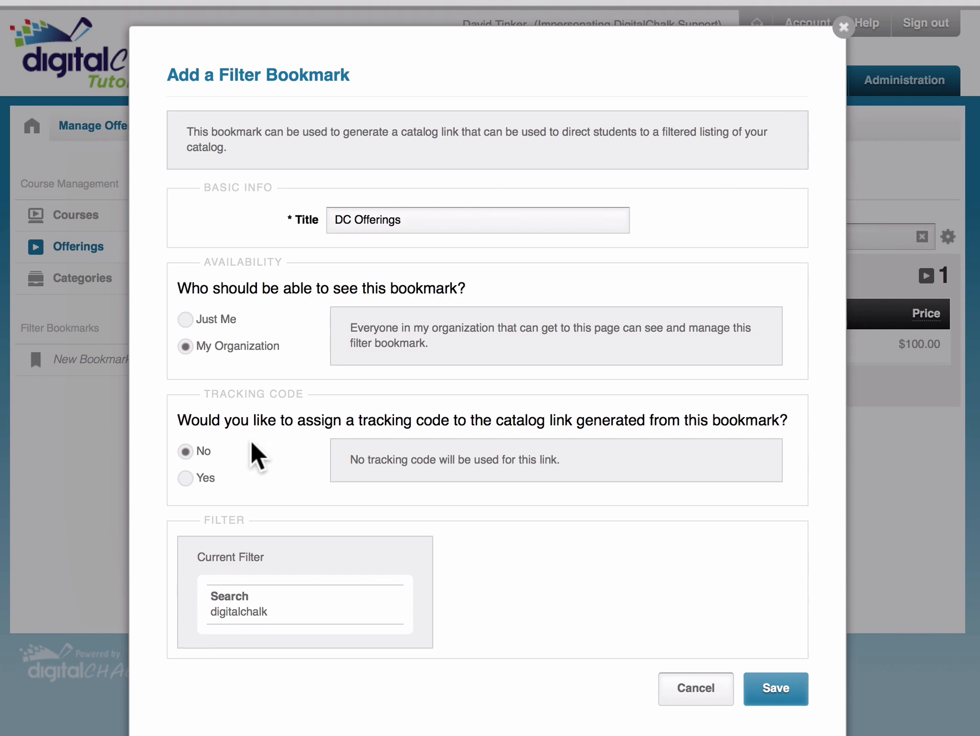
- Assign the affiliate code "Vendor1" as the bookmark's tracking code and save the bookmark
left_click(184, 478)
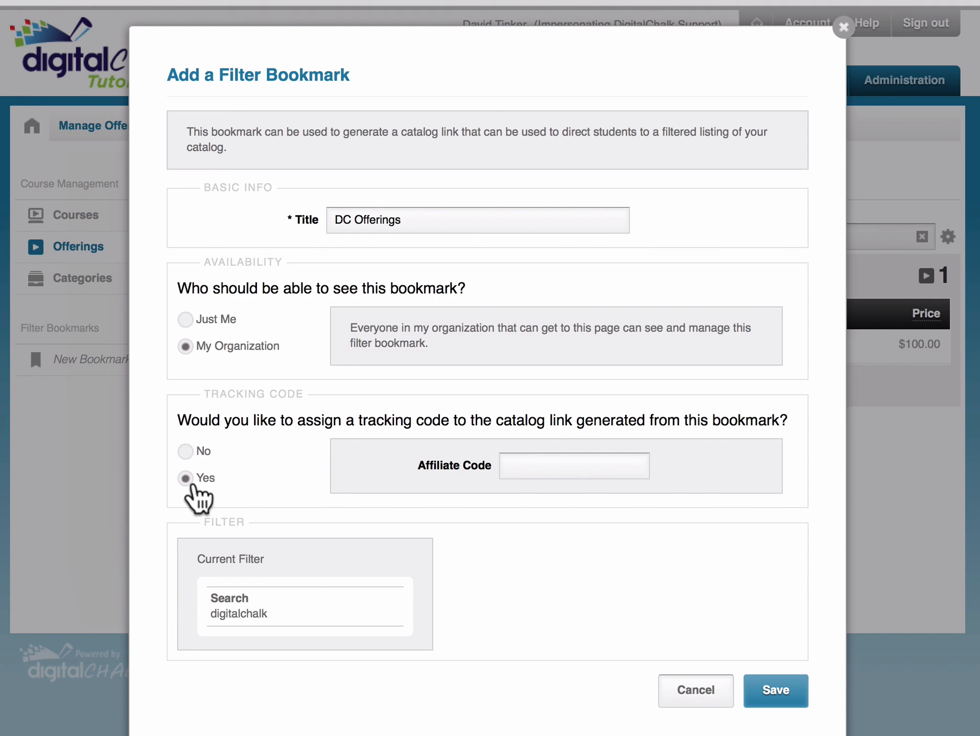
left_click(518, 463)
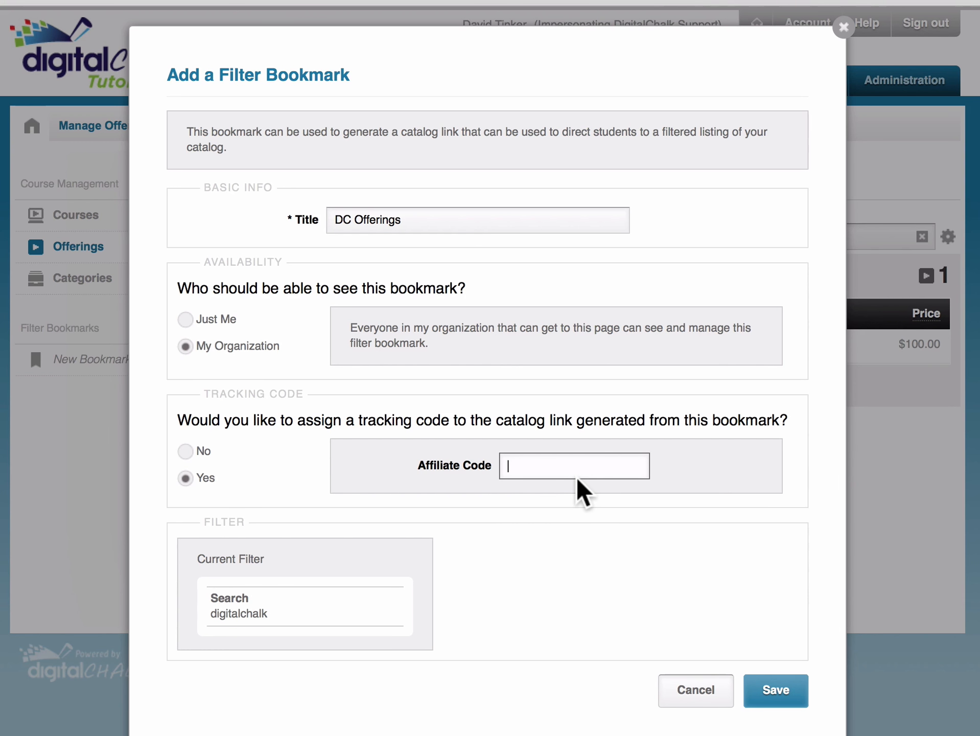
type("Vendor1")
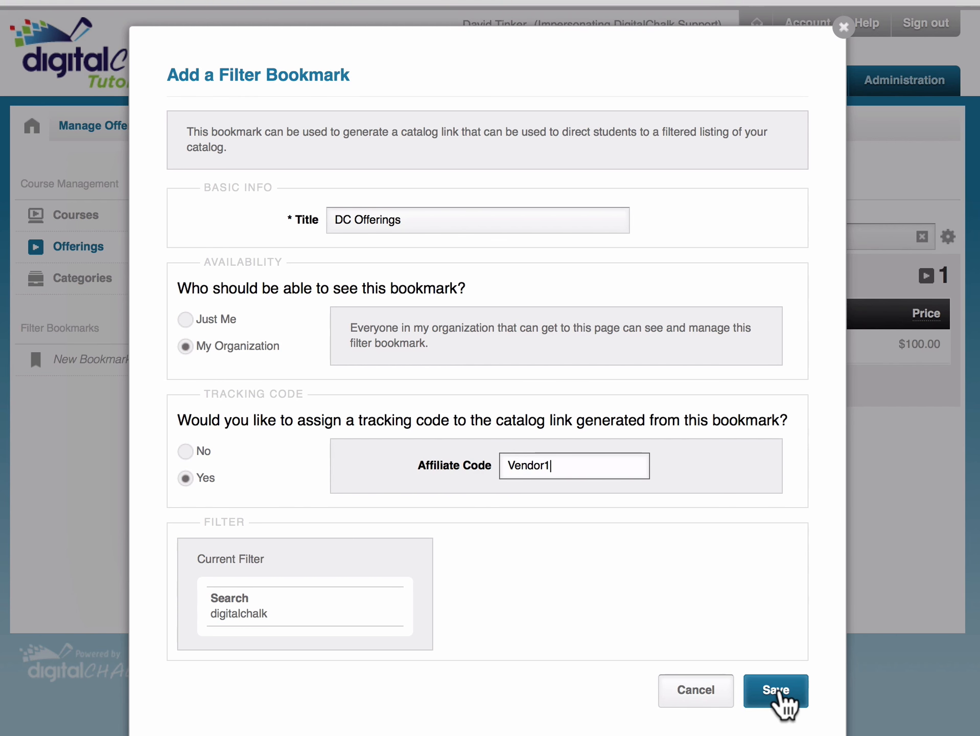
left_click(778, 688)
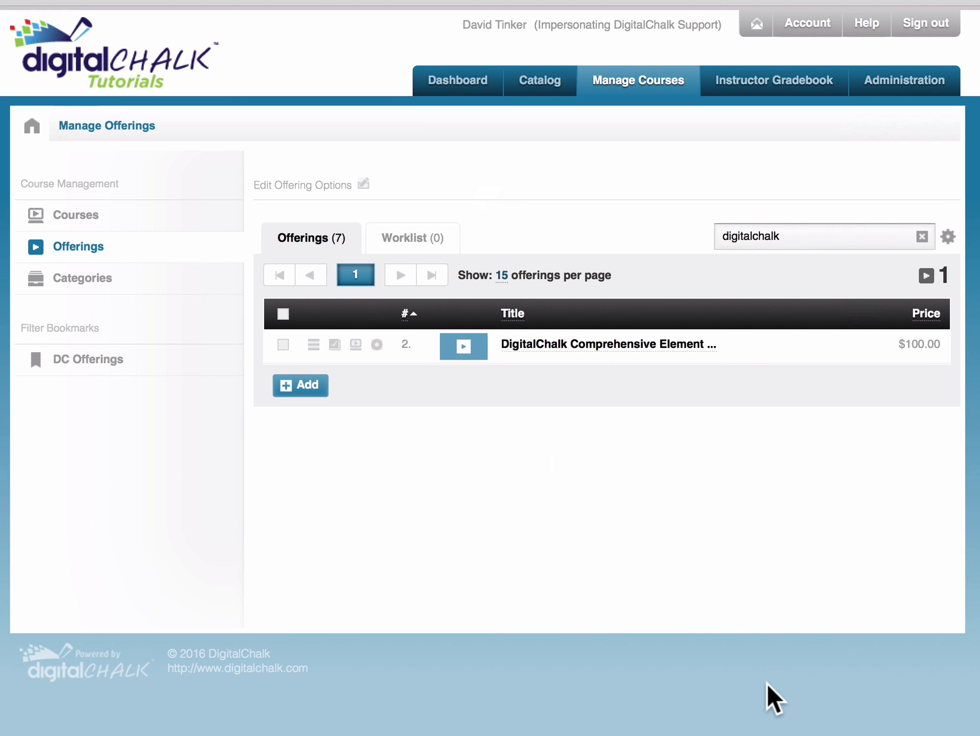
- Generate the catalog link for the DC Offerings bookmark and select the whole link for copying
mouse_move(93, 364)
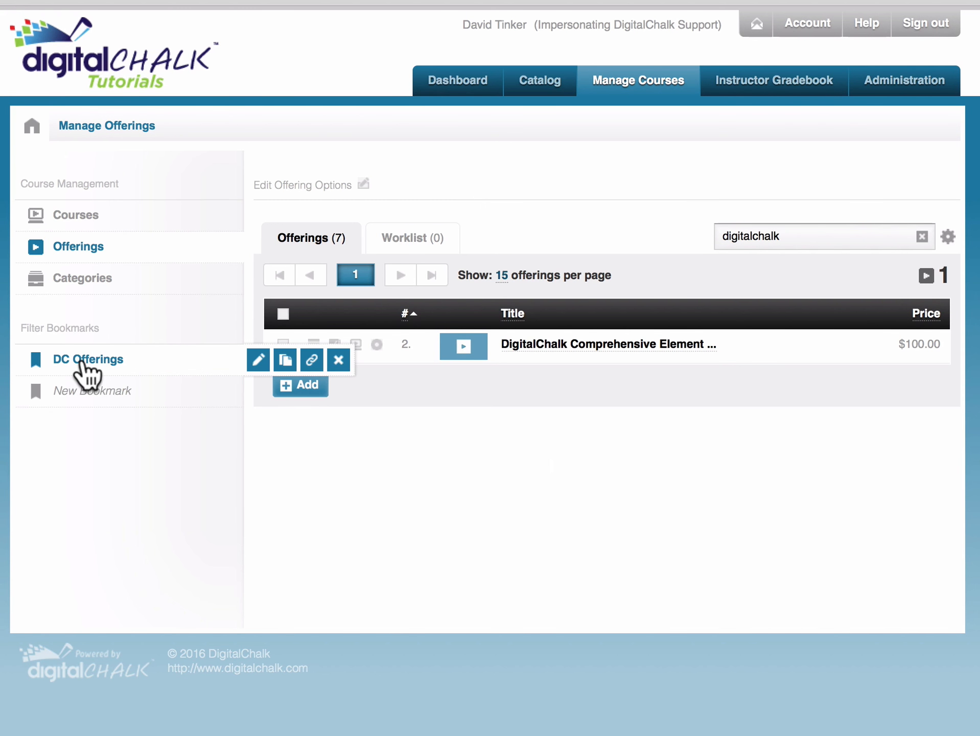
left_click(313, 364)
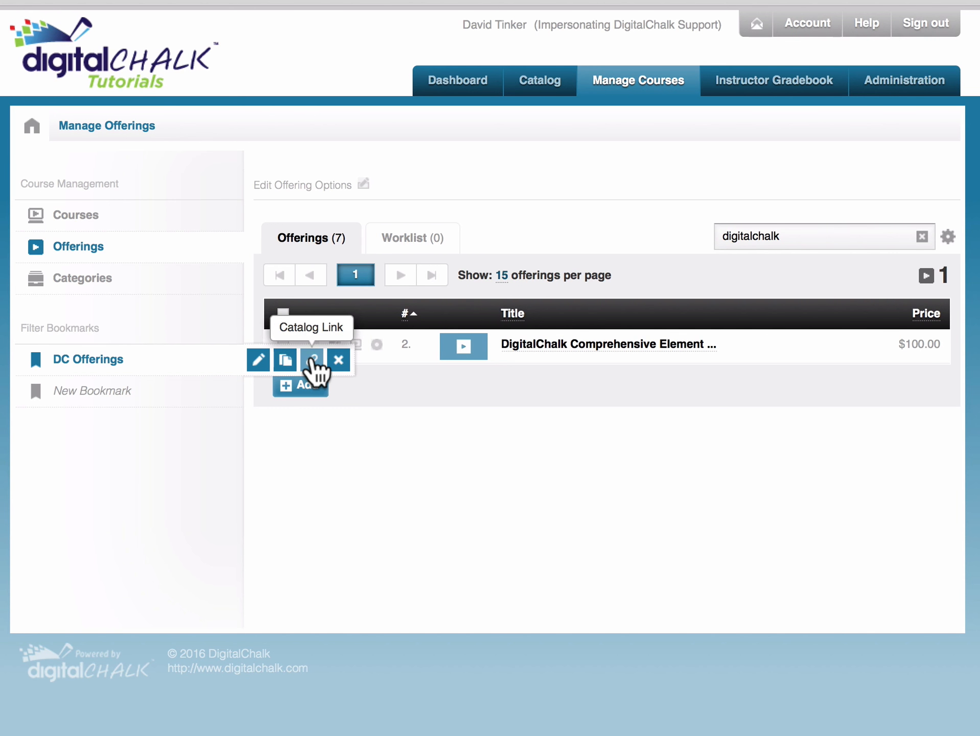
left_click(313, 360)
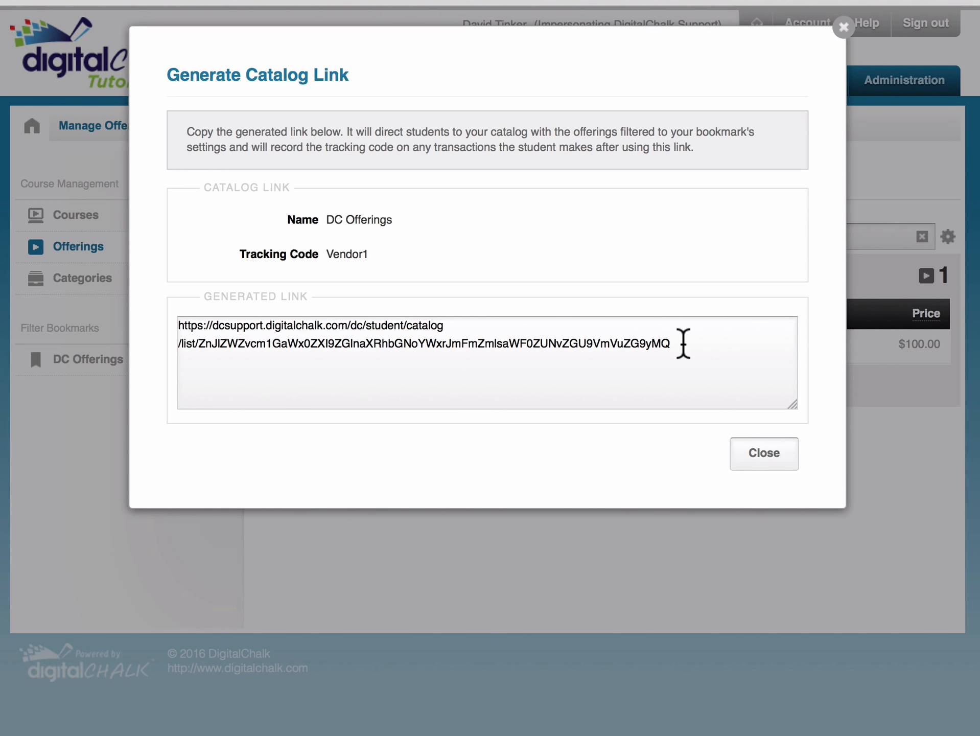
left_click_drag(683, 343, 170, 324)
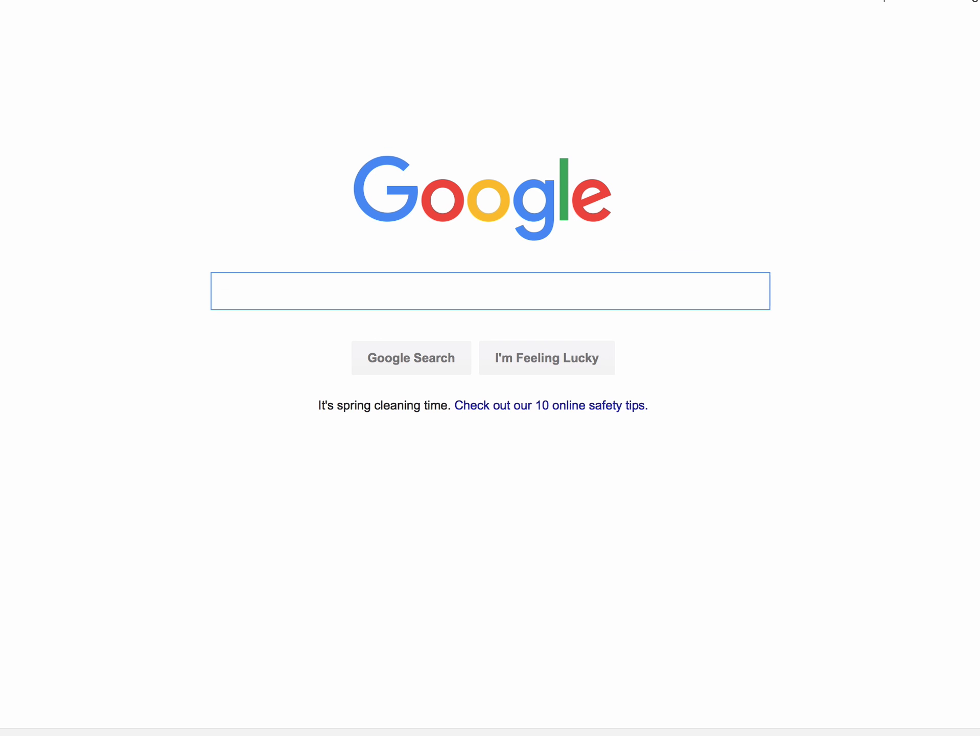
- Open the generated catalog link as a visitor and begin creating an account with the student's first name
key("super+l")
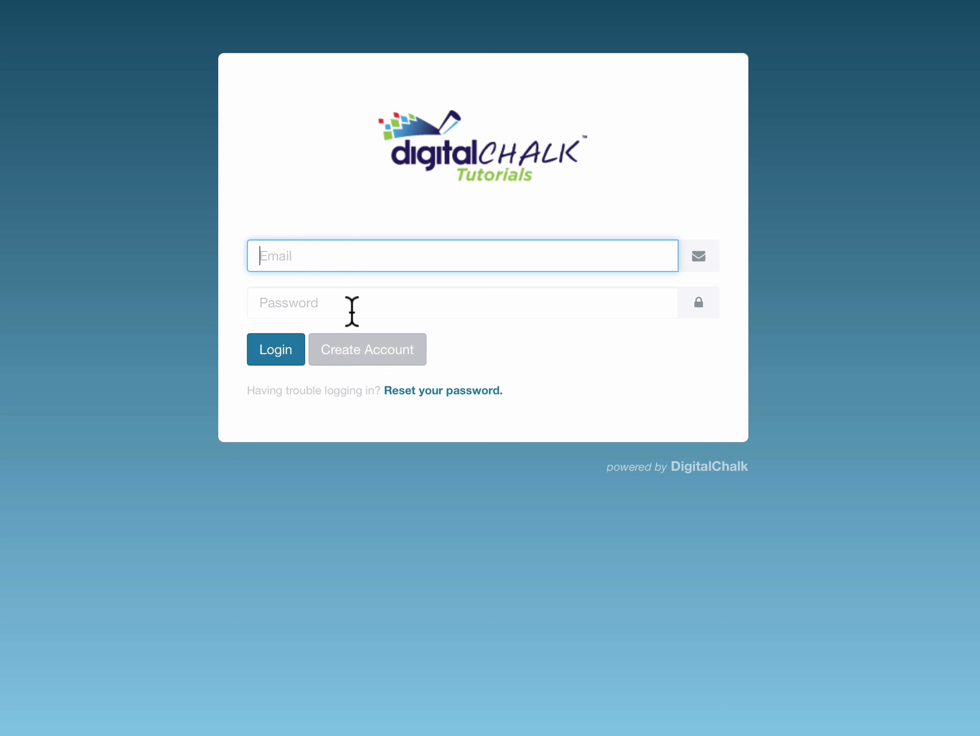
left_click(368, 352)
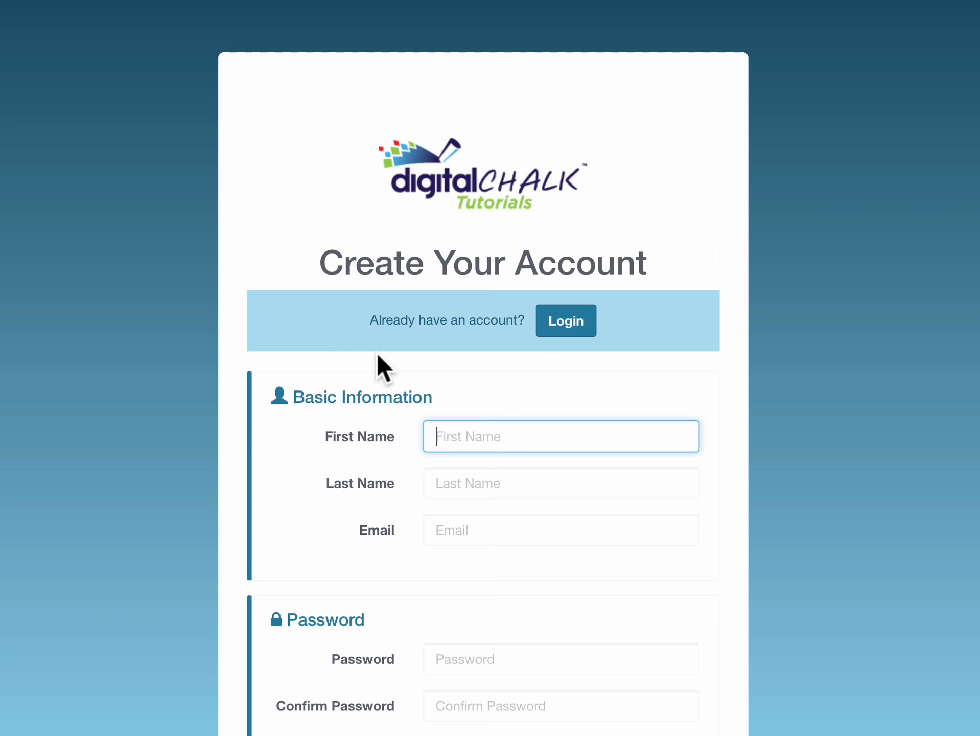
scroll(734, 399, "down", 3)
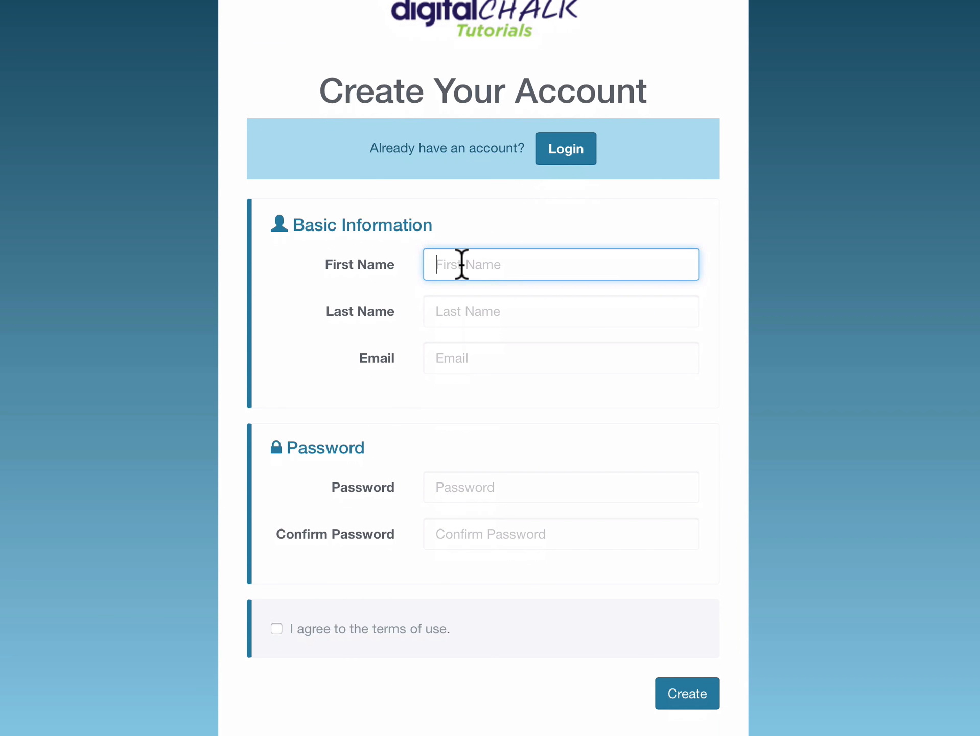
left_click(461, 264)
type("Dave")
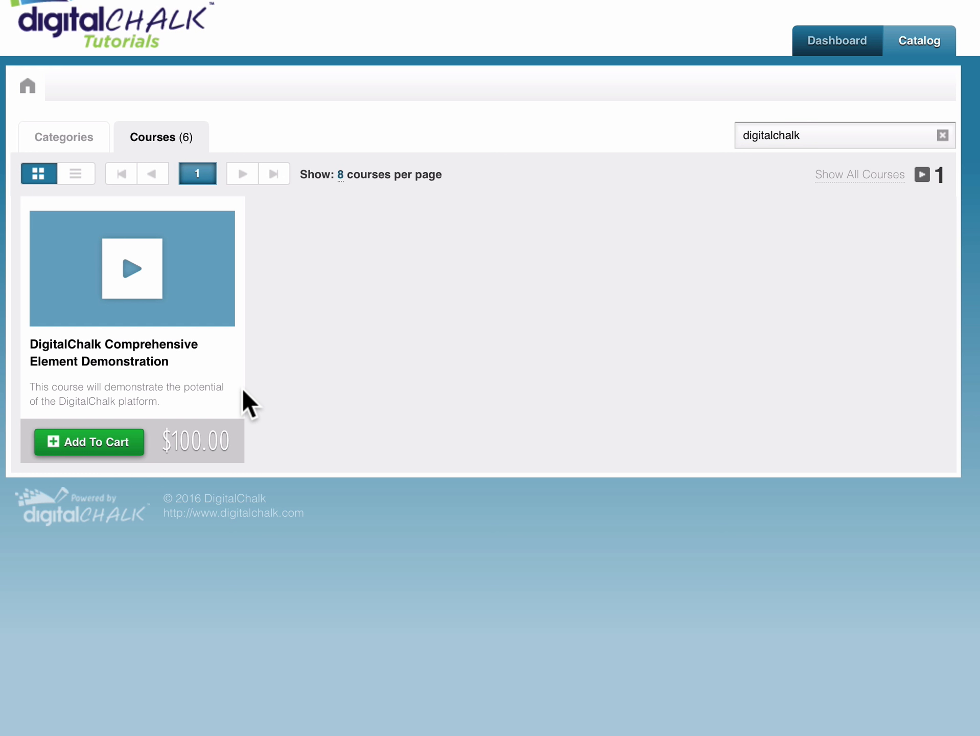
- Add the DigitalChalk Comprehensive Element Demonstration course to the cart and open the cart
left_click(97, 454)
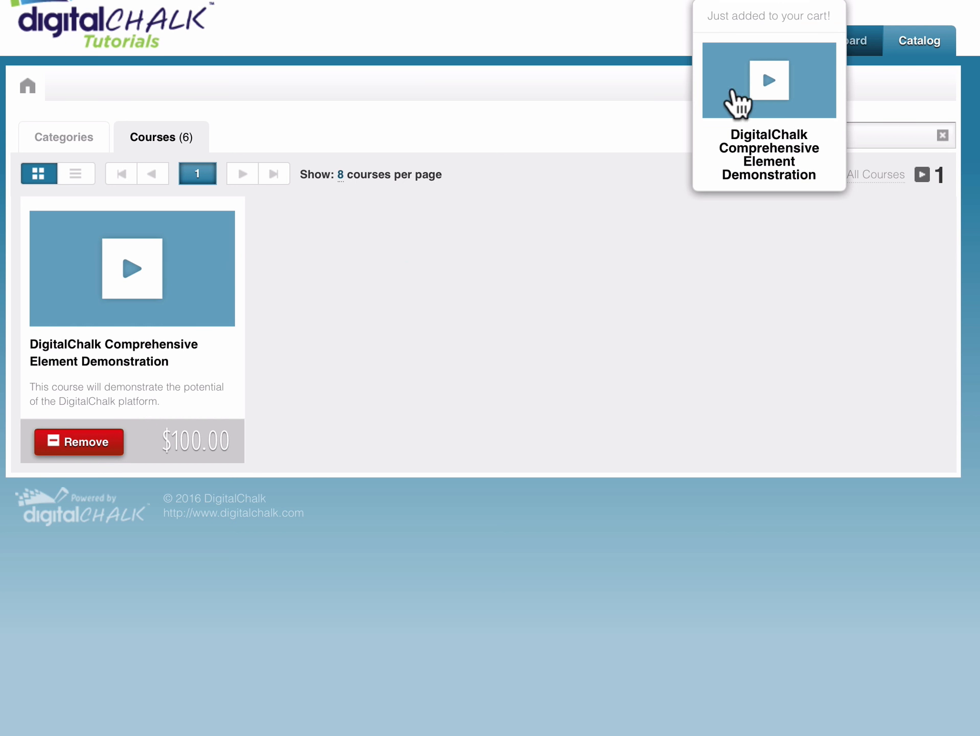
left_click(763, 83)
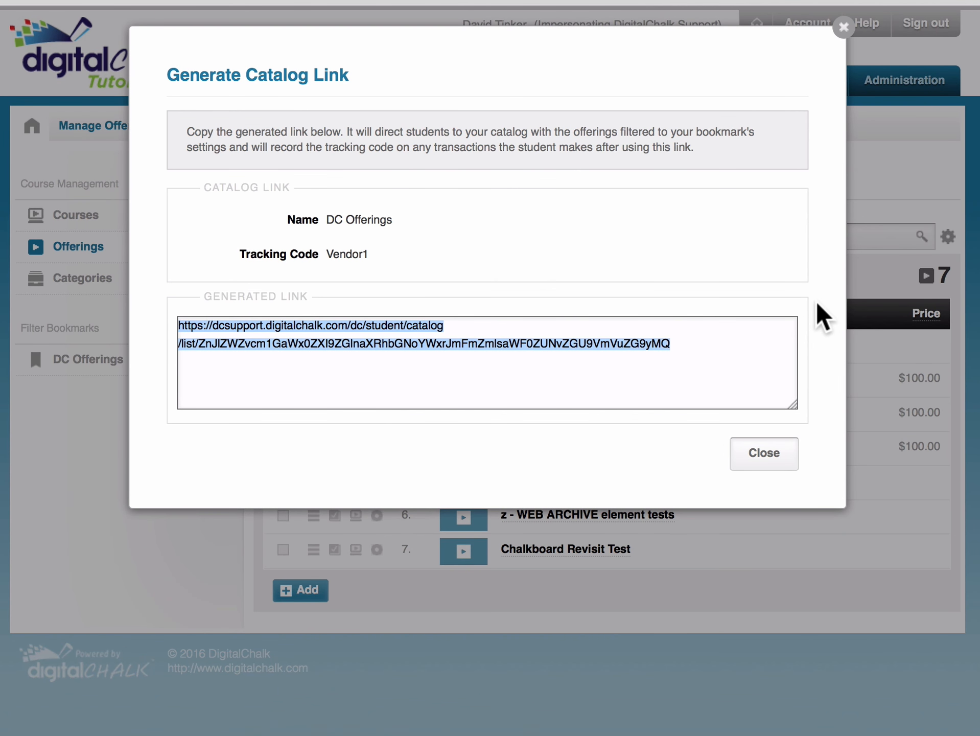
- Close the catalog link dialog and open the settings of the Student Registration Report in the administration reports
left_click(763, 453)
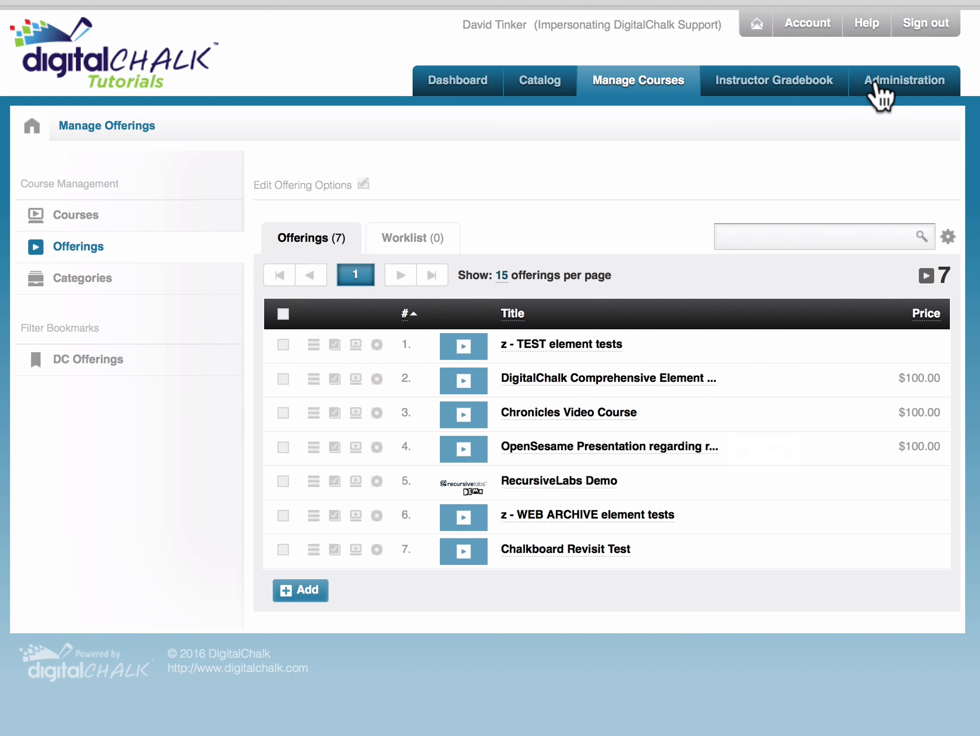
left_click(902, 81)
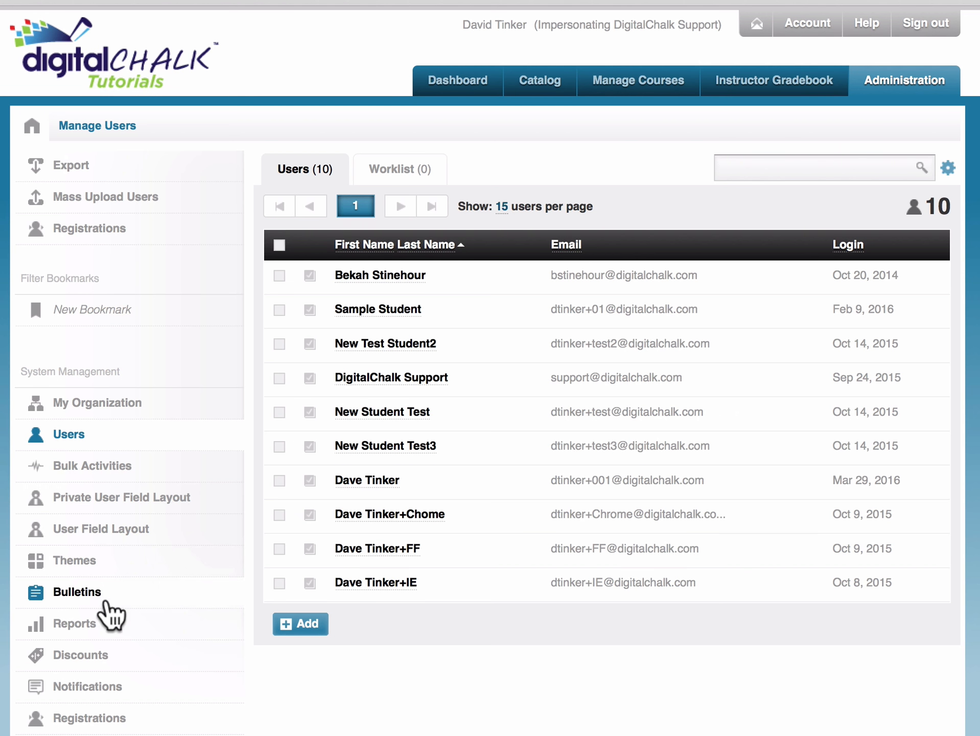
left_click(72, 626)
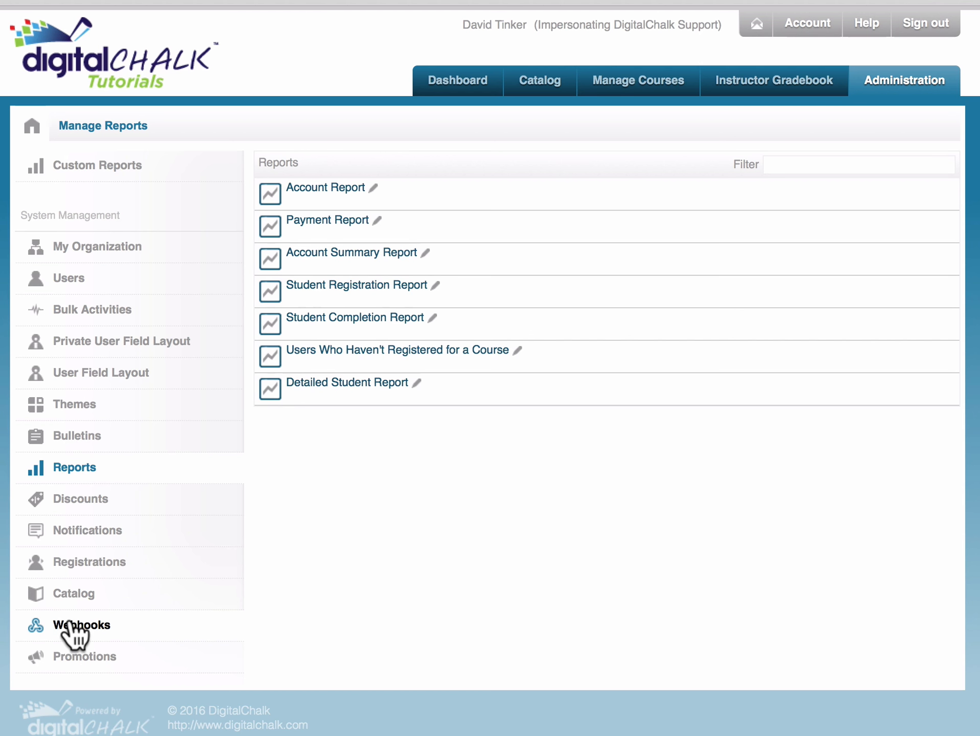
left_click(349, 284)
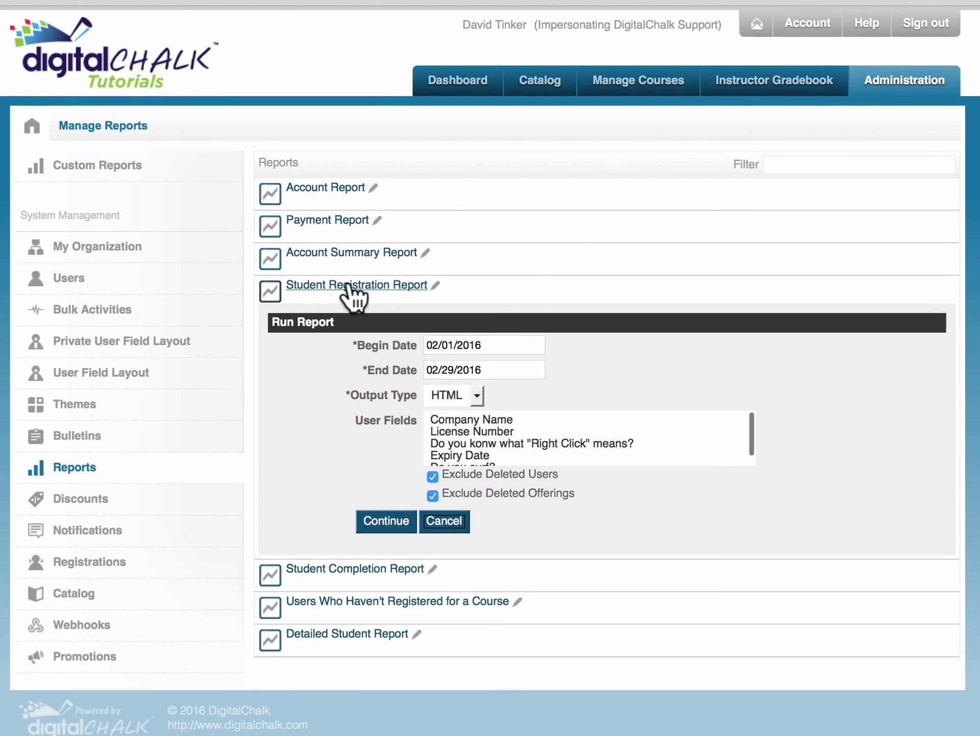
- Set the registration report's end date to 03/29/2016 and its output type to CSV
left_click(494, 370)
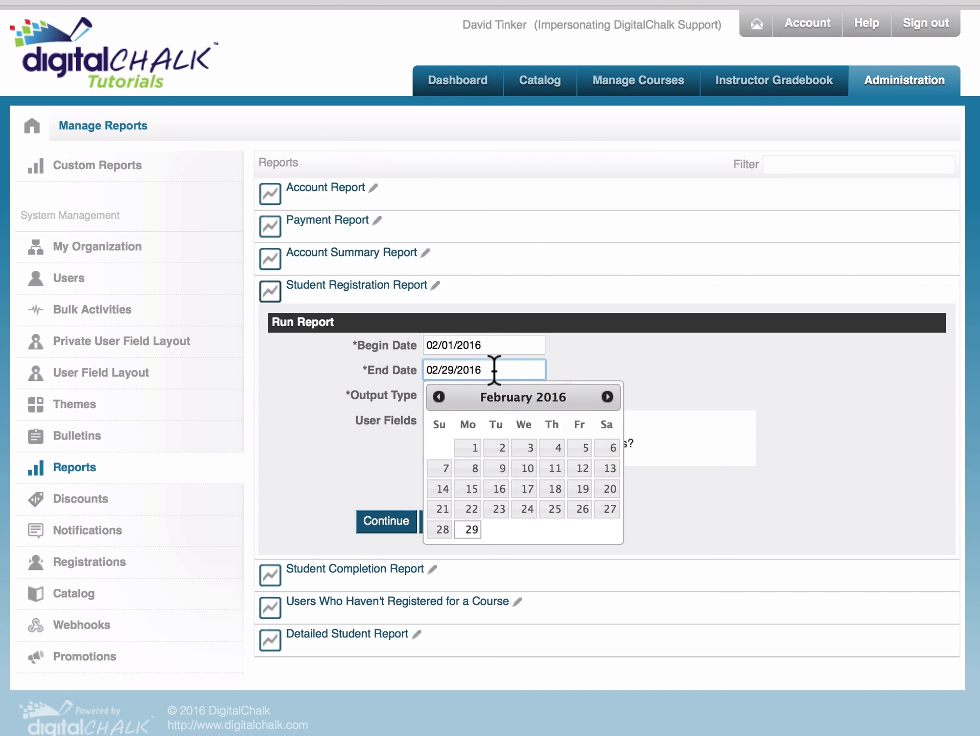
left_click(606, 396)
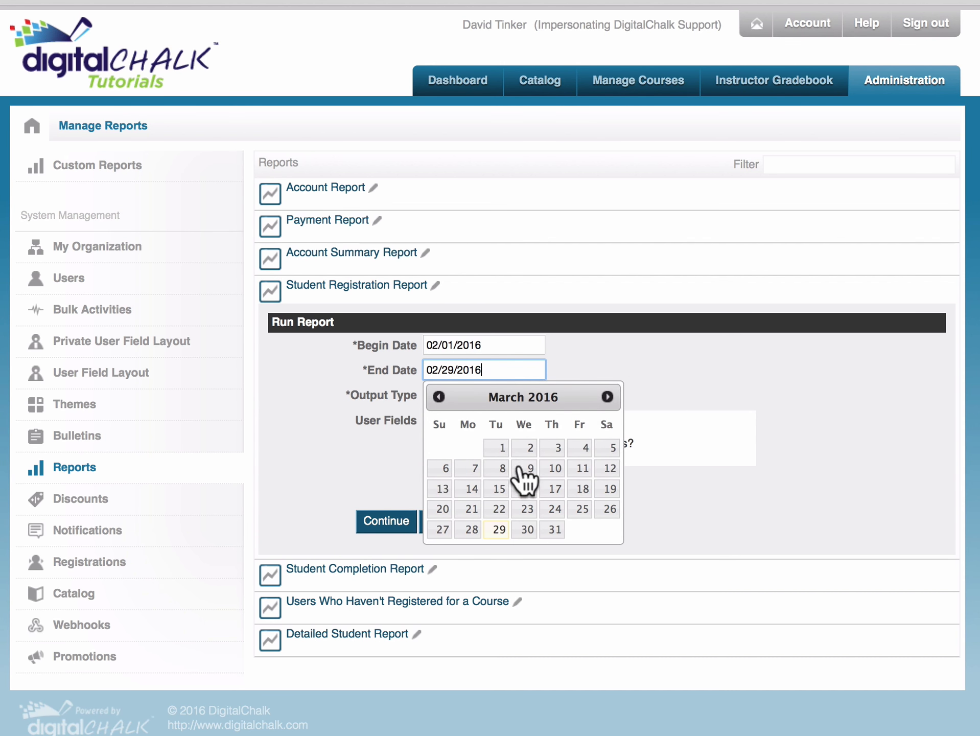
left_click(498, 529)
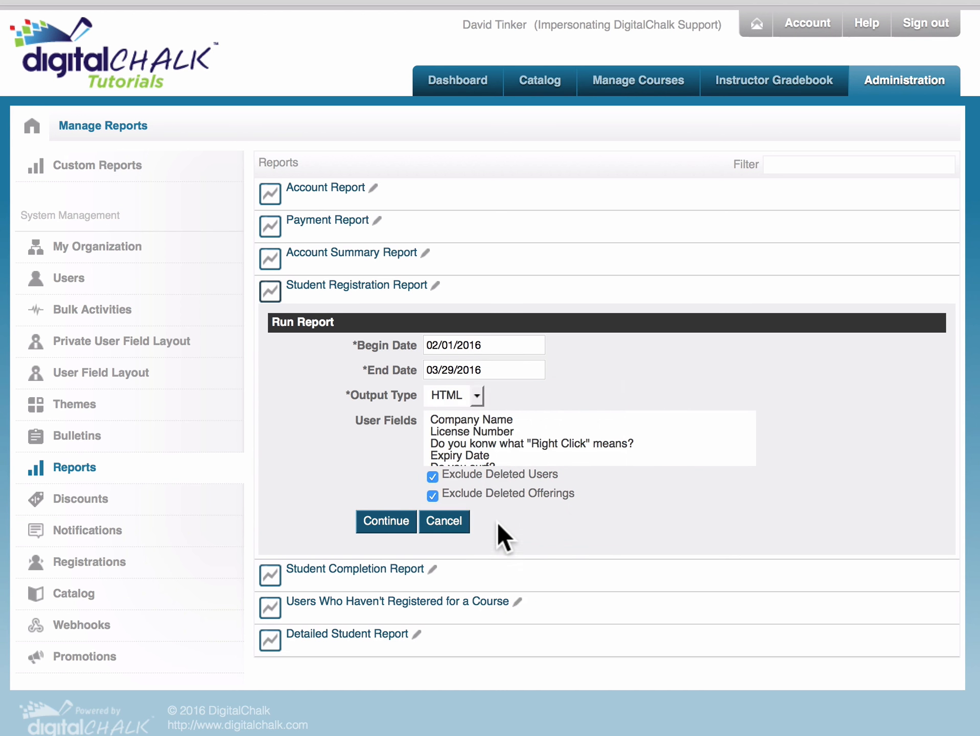
left_click(475, 394)
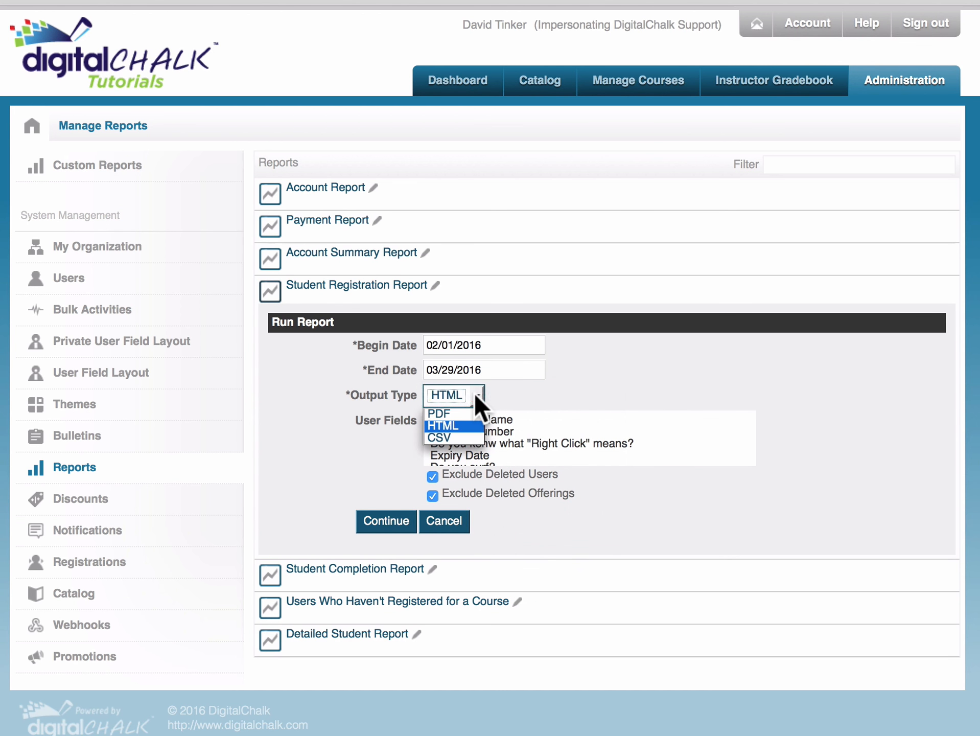
left_click(452, 438)
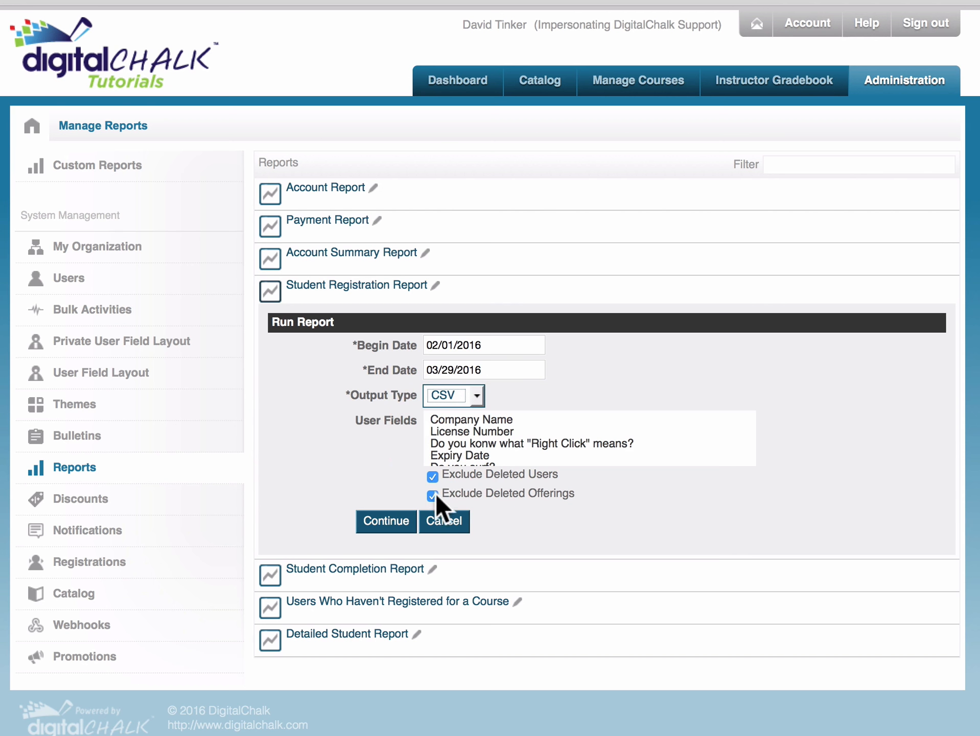
- Run the Student Registration Report and open the downloaded CSV file in Excel
left_click(376, 517)
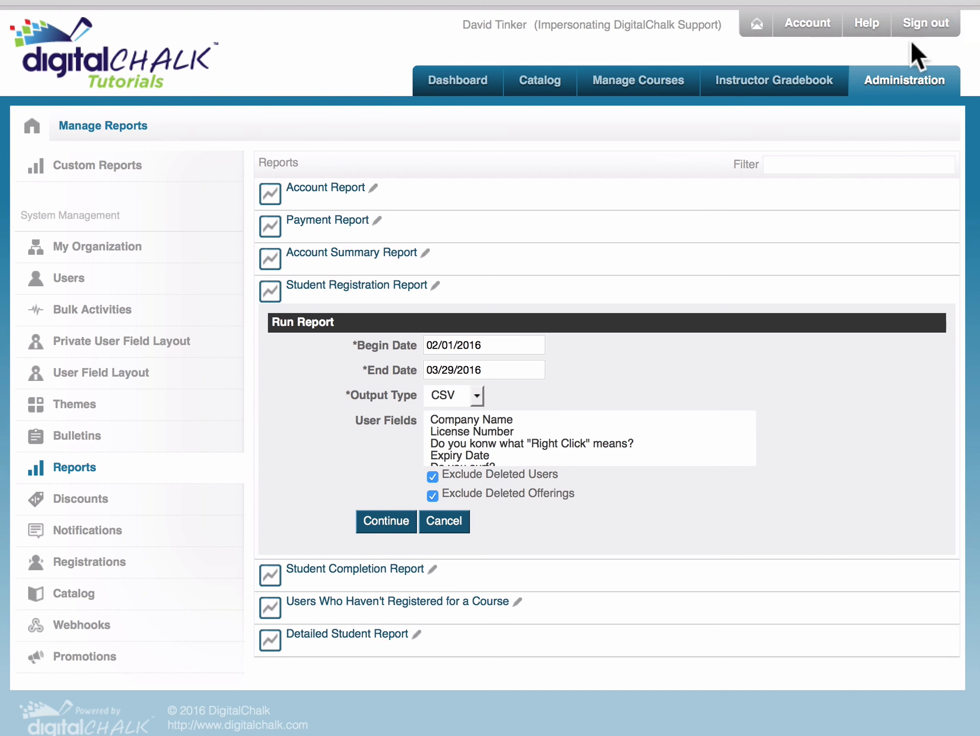
left_click(970, 5)
left_click(804, 40)
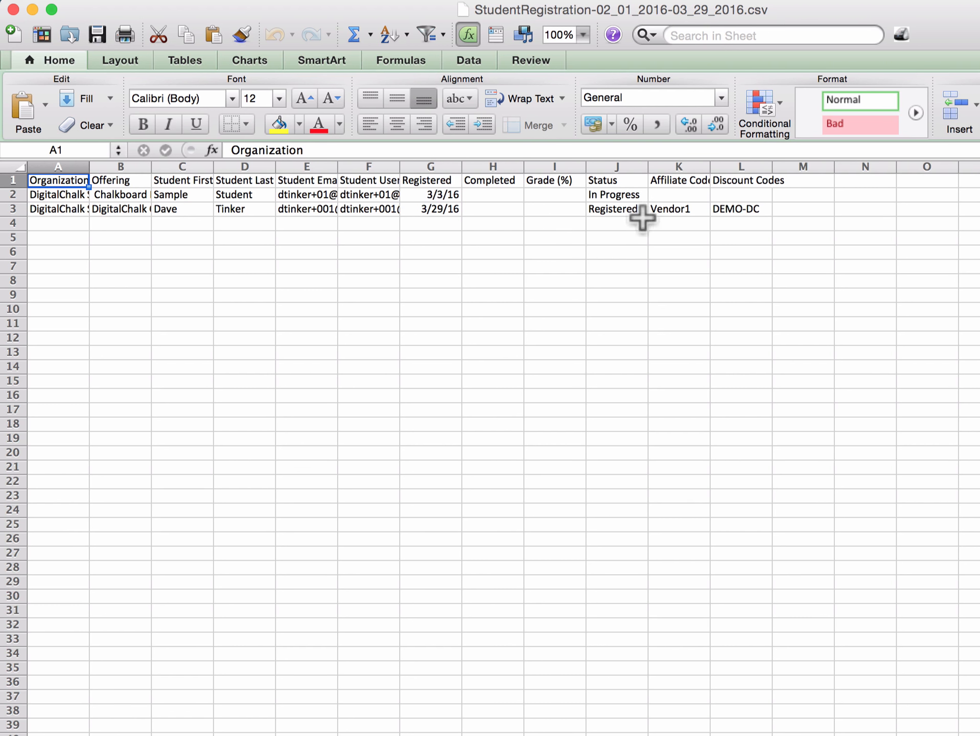
- Widen the Affiliate Codes column and check the affiliate code and registration date in row 3
left_click_drag(710, 168, 789, 171)
left_click(712, 164)
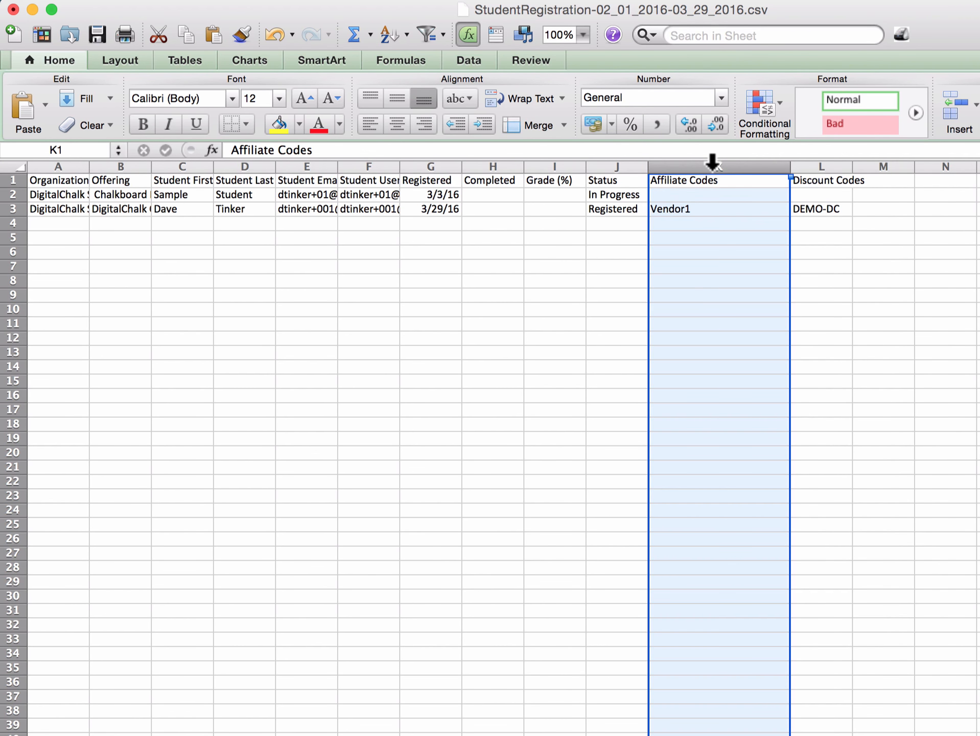
left_click(698, 214)
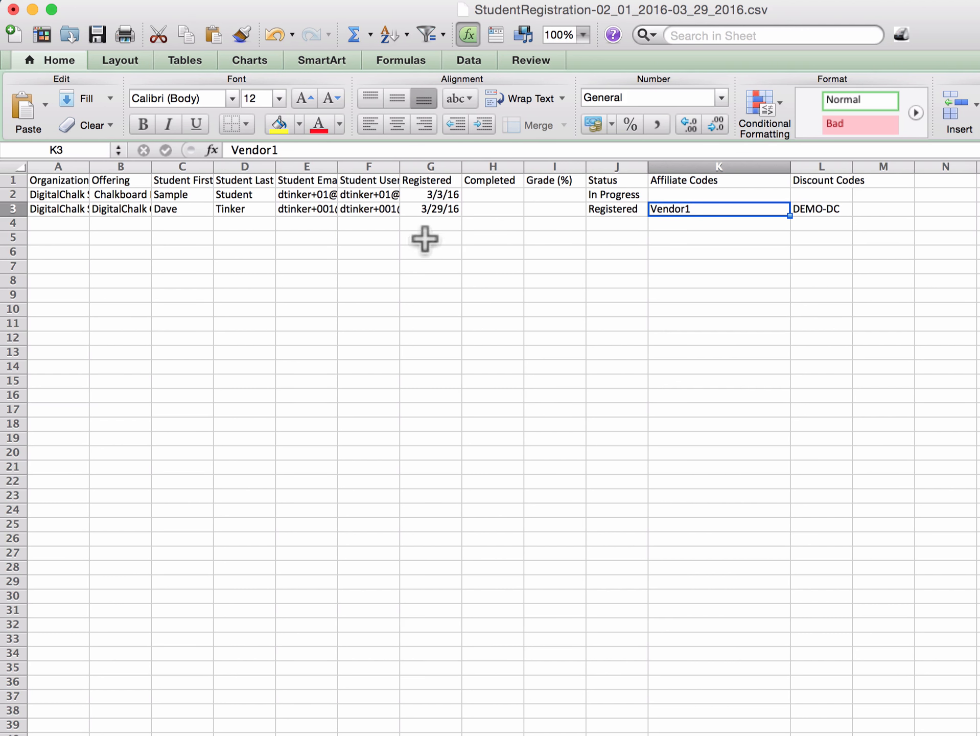
left_click(420, 209)
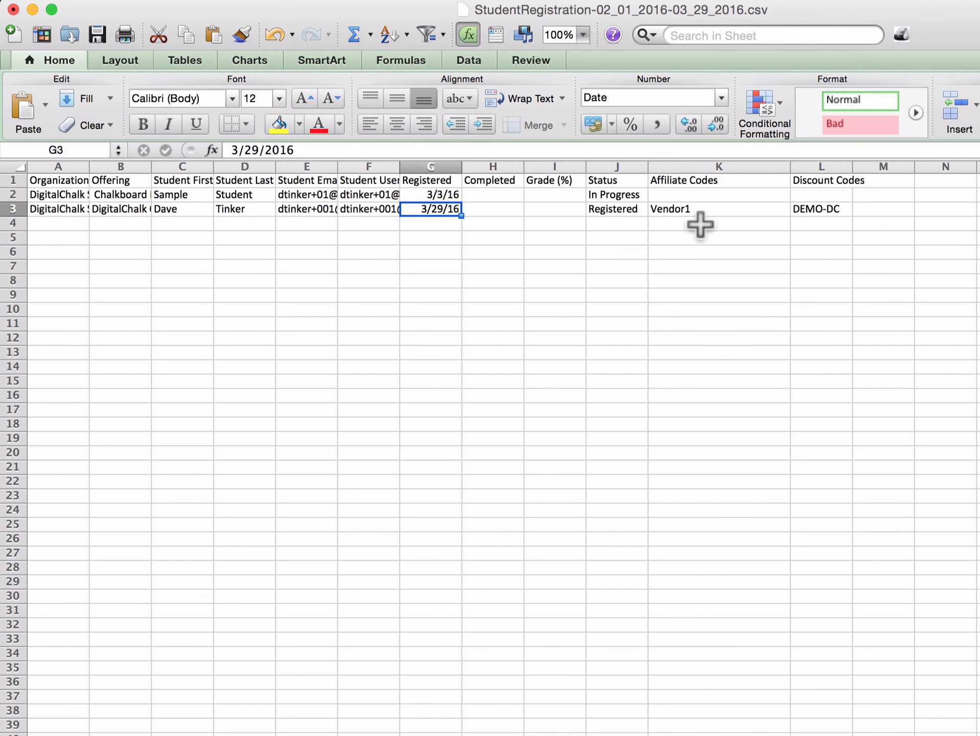
left_click(714, 213)
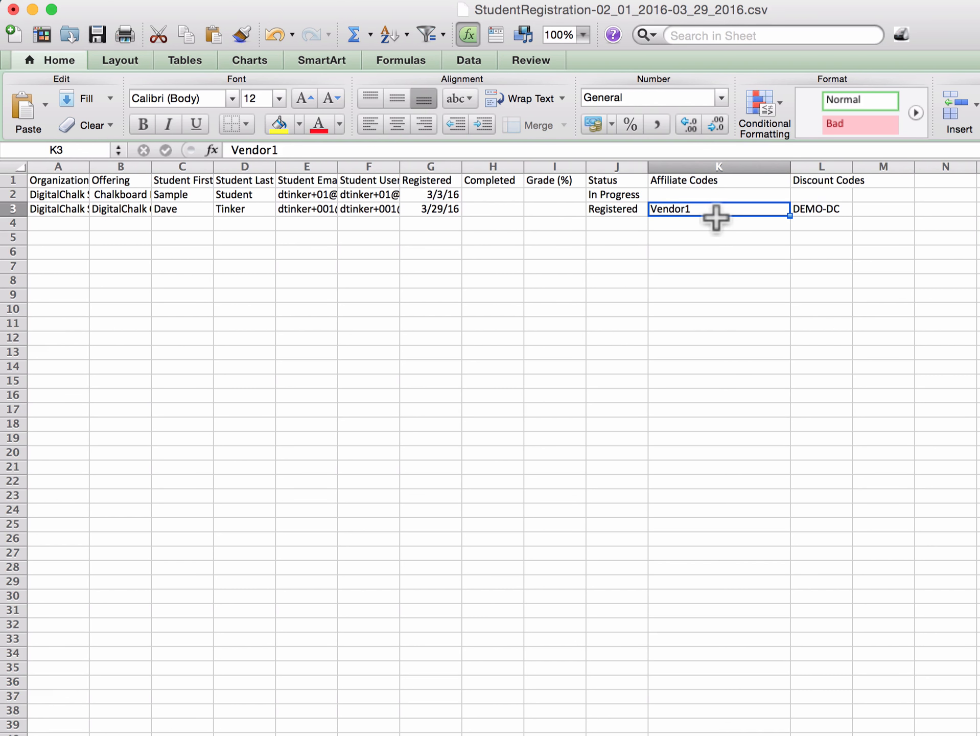